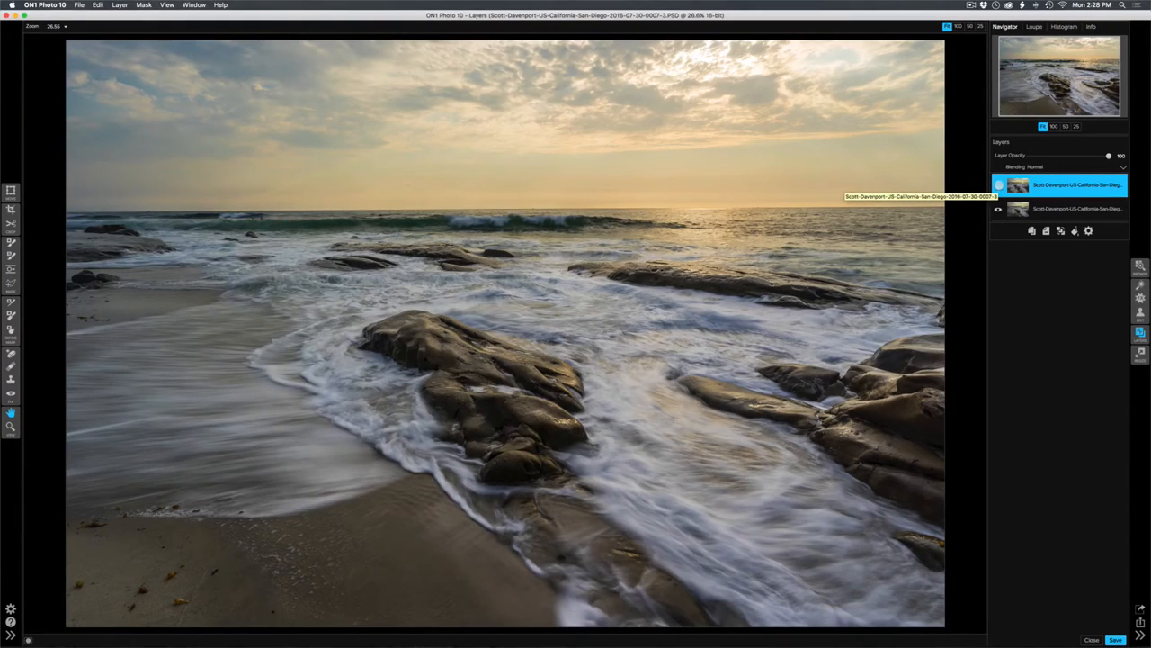
# - Toggle the top layer's visibility to compare the two wave exposures
pyautogui.click(998, 184)
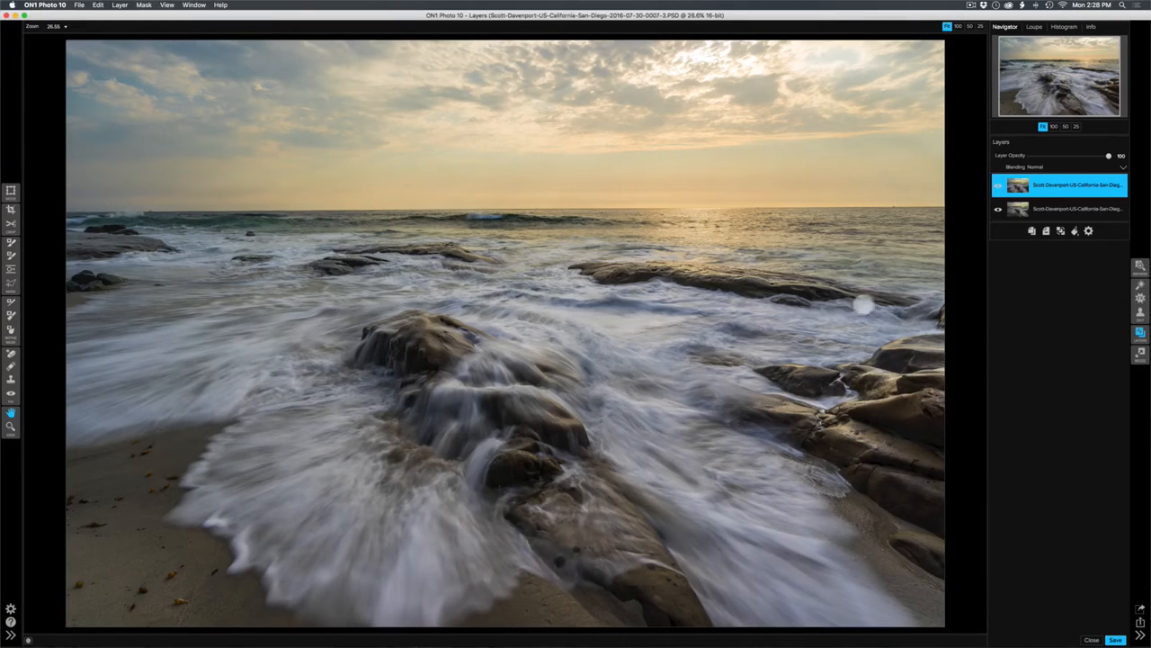
pyautogui.click(999, 185)
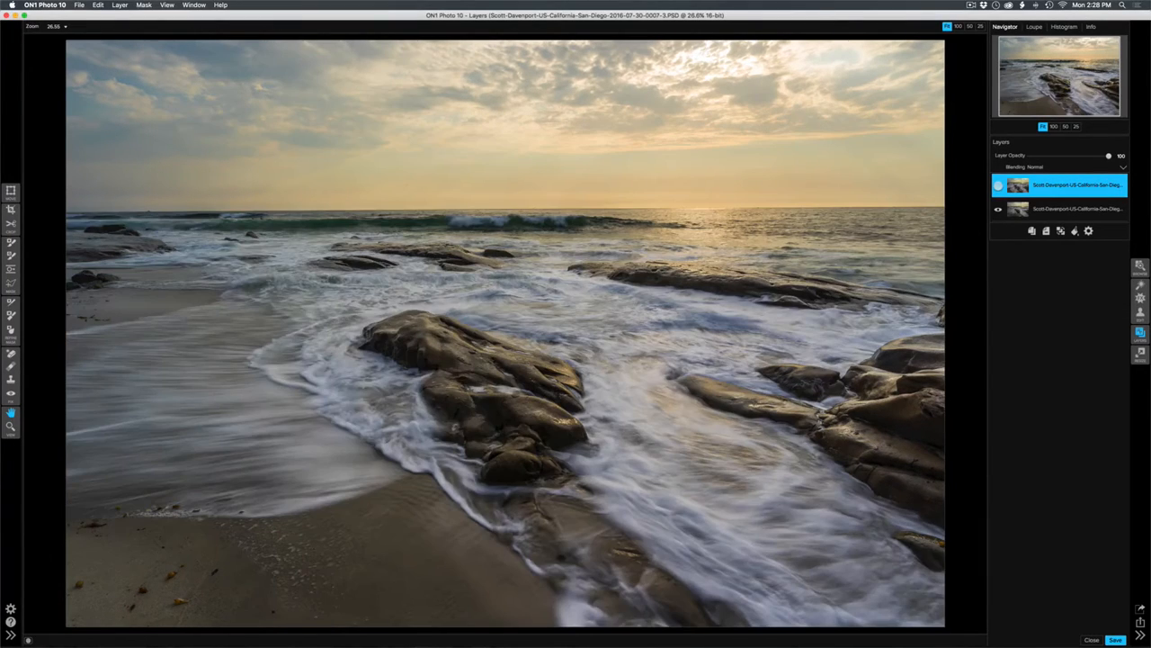
pyautogui.click(998, 184)
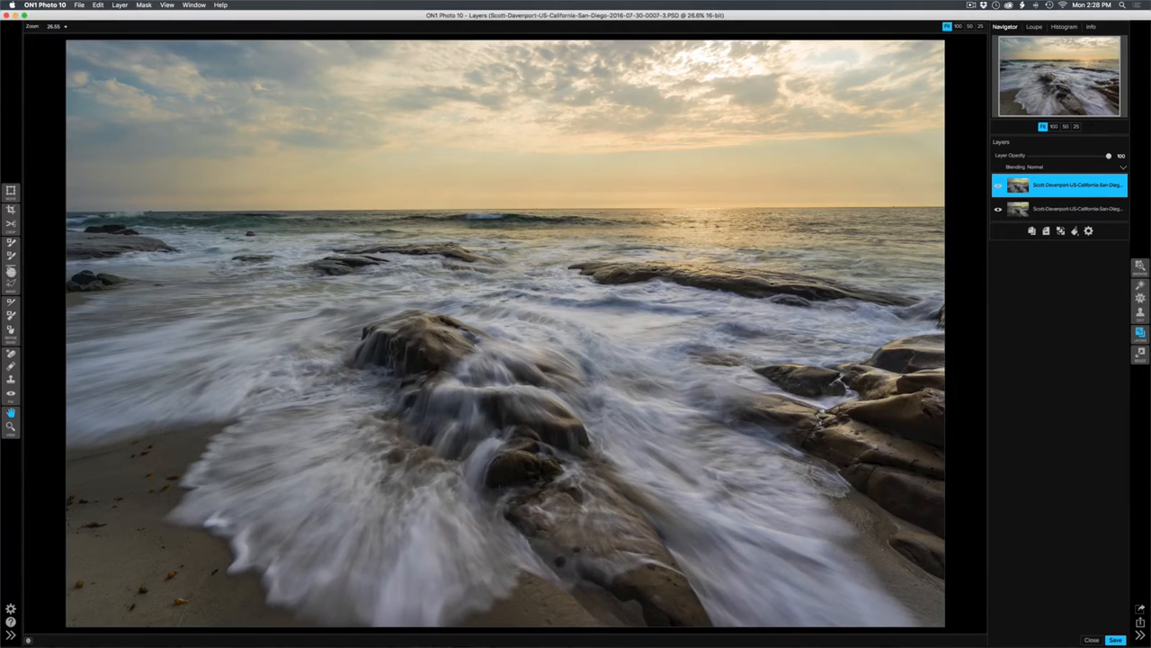
# - Add a Linear Top gradient mask to the top layer near the horizon, tilt it slightly, and narrow its transition
pyautogui.click(10, 270)
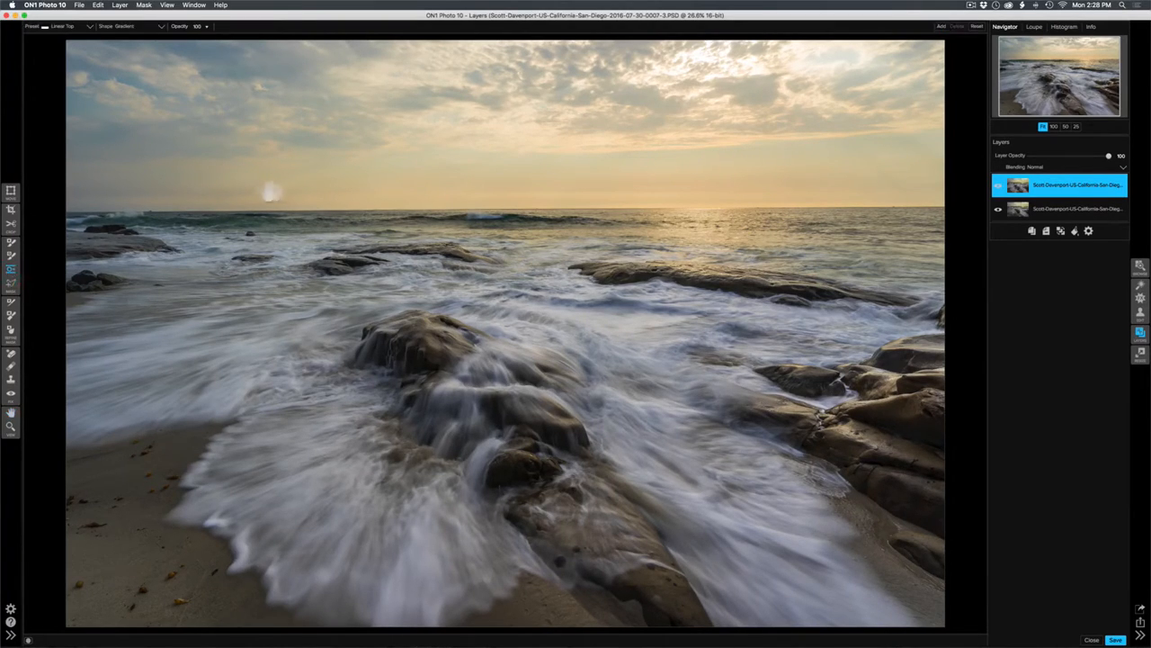
pyautogui.click(490, 224)
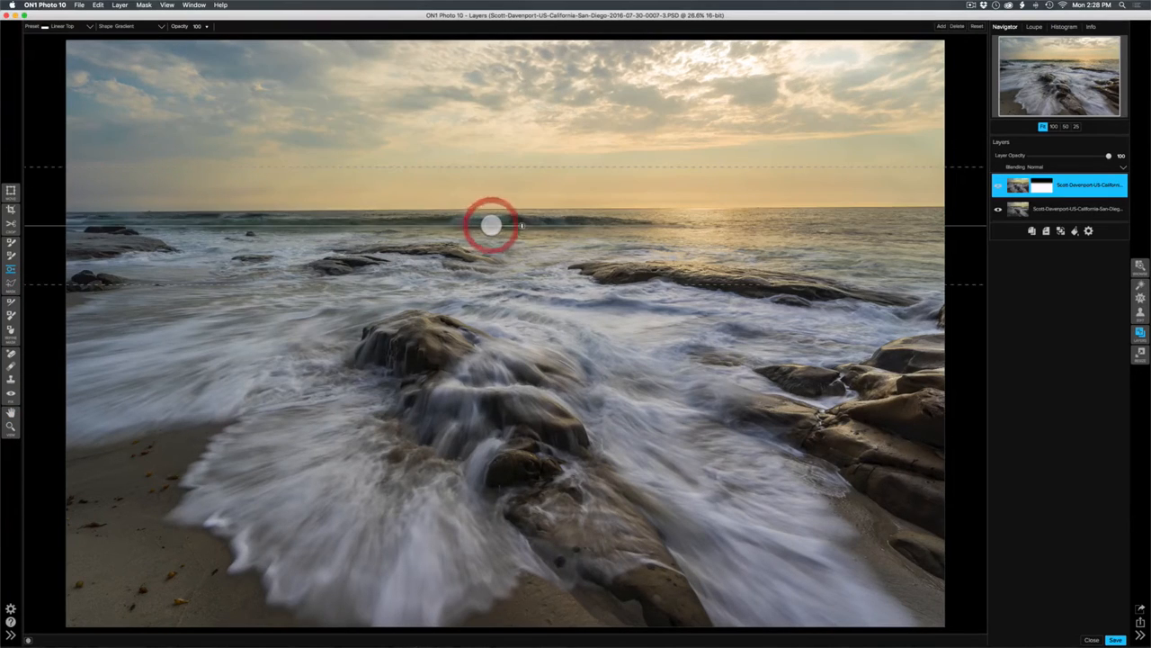
pyautogui.moveTo(490, 224); pyautogui.dragTo(522, 240)
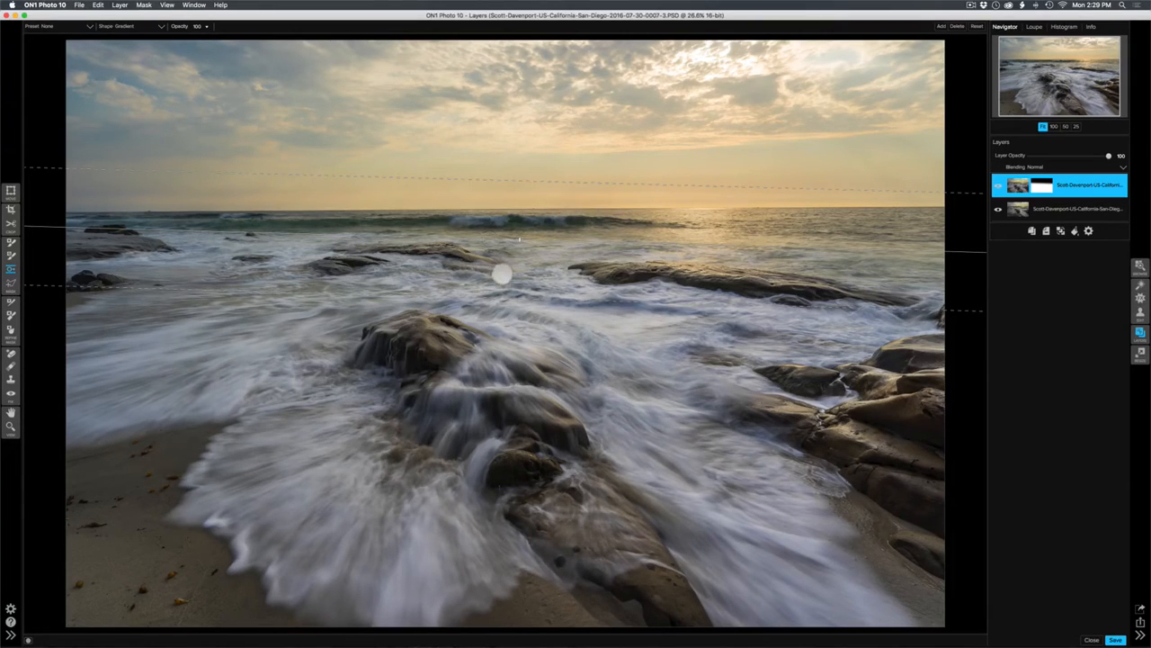
pyautogui.moveTo(497, 299); pyautogui.dragTo(504, 259)
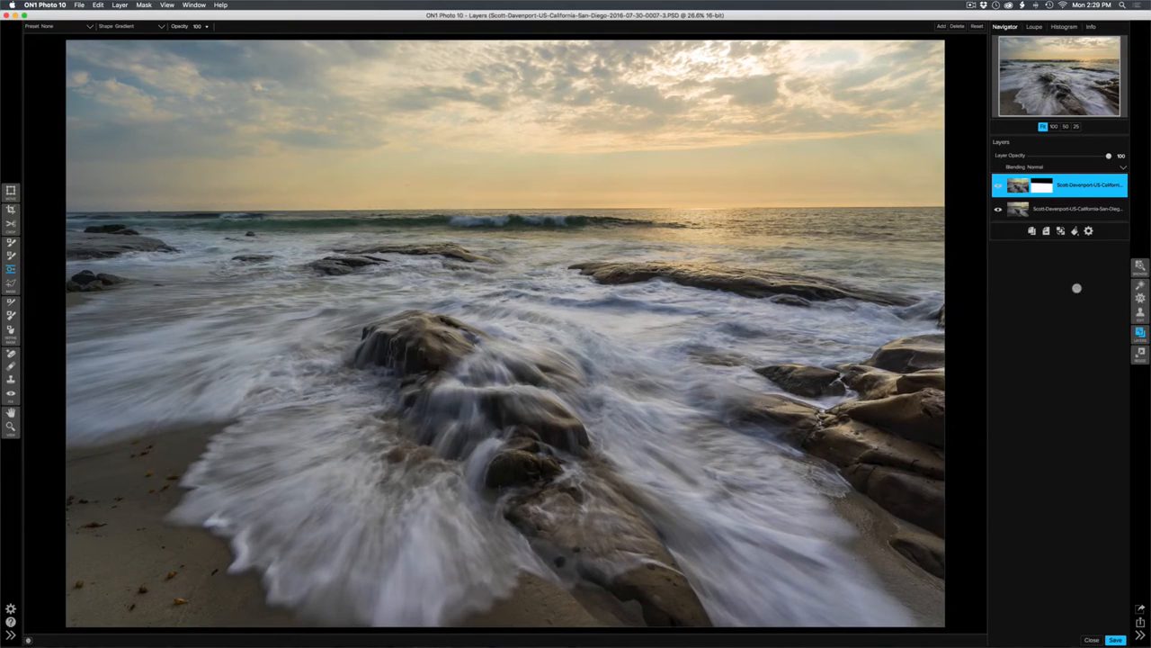
# - Compare the blend with the top layer hidden and shown, and fine-tune the gradient mask's angle and position just below the horizon
pyautogui.click(998, 185)
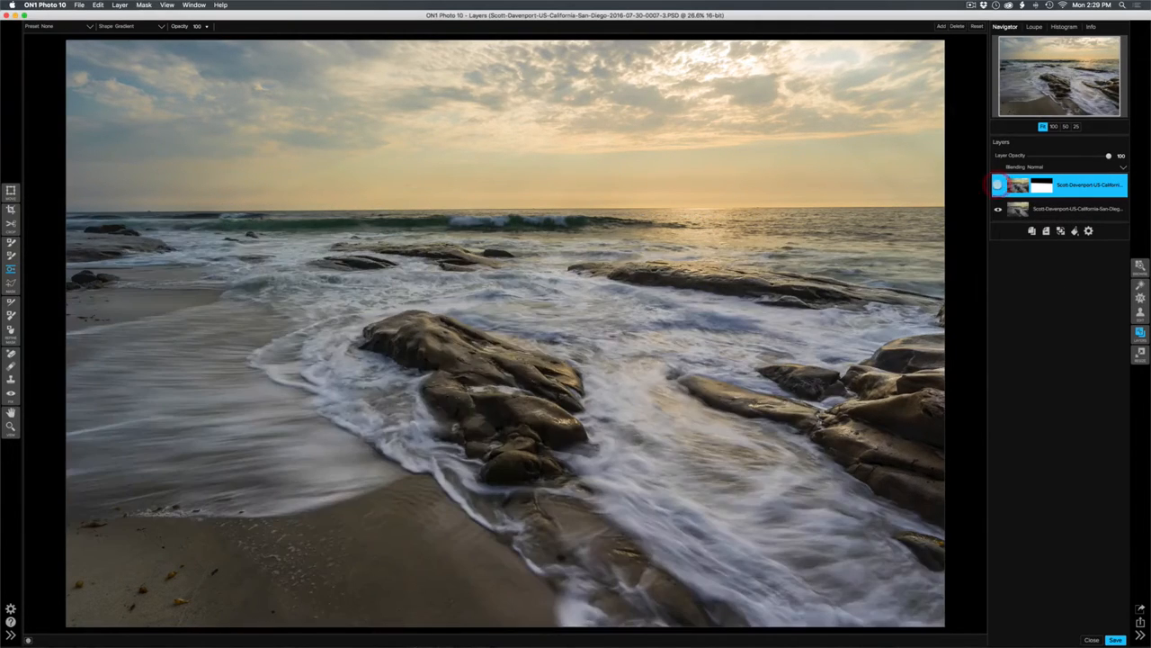
pyautogui.click(998, 184)
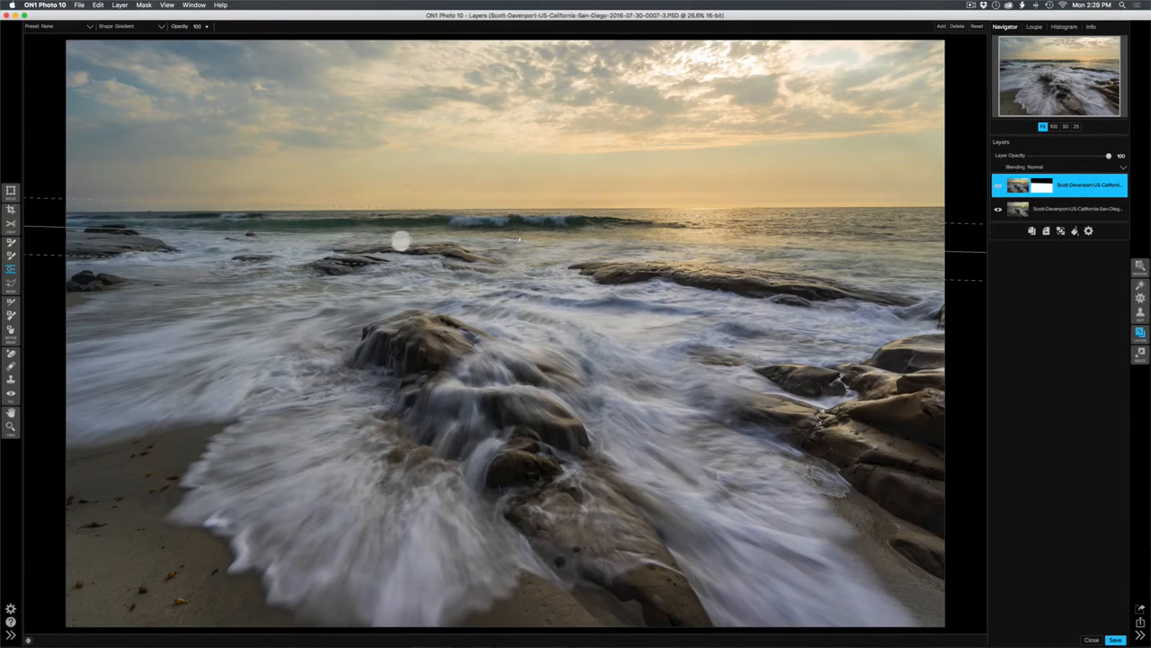
pyautogui.moveTo(544, 239); pyautogui.dragTo(551, 239)
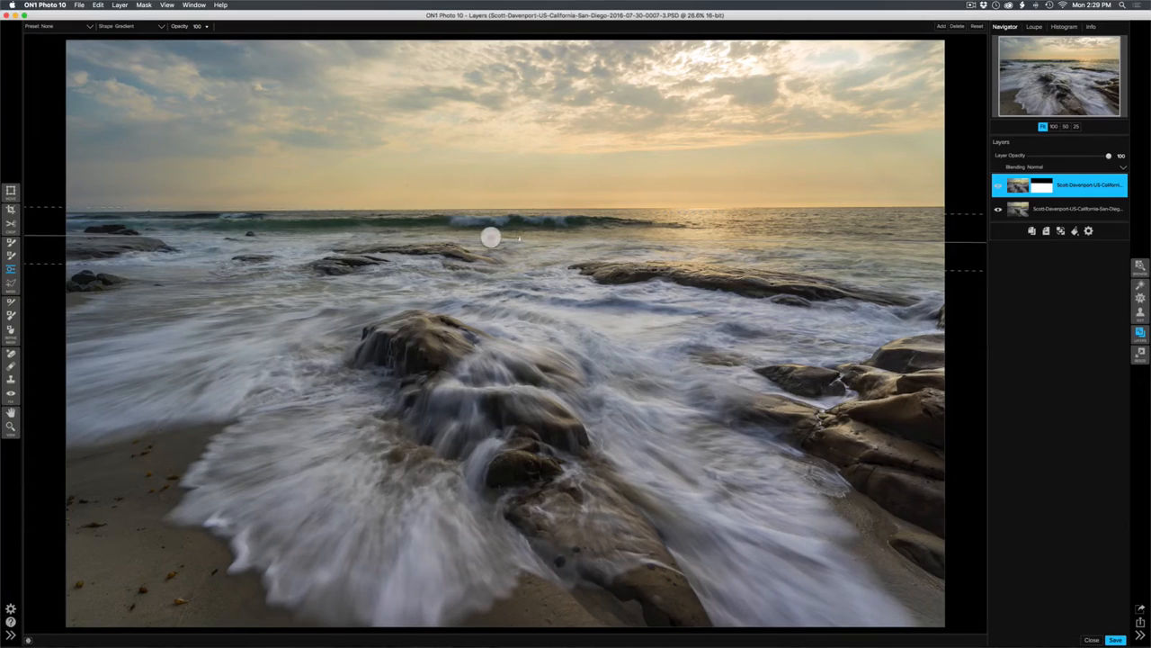
pyautogui.moveTo(326, 236); pyautogui.dragTo(365, 237)
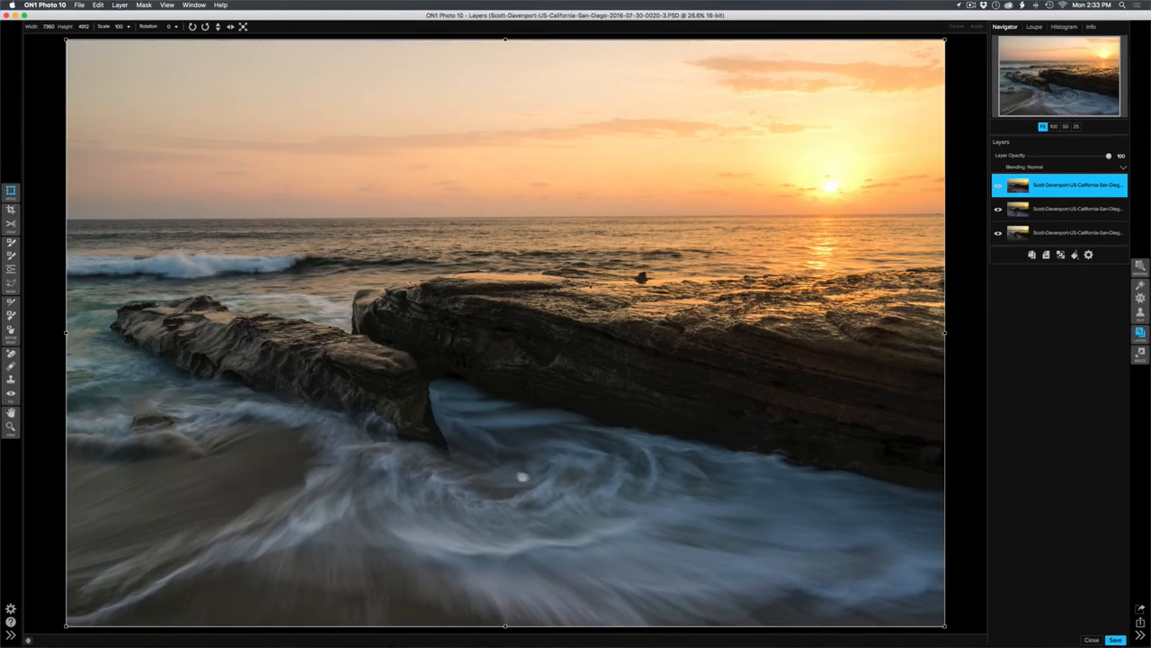
# - Examine each of the three sunset exposures by hiding the upper layers one at a time, and restore all layers with the top one selected
pyautogui.press('h')
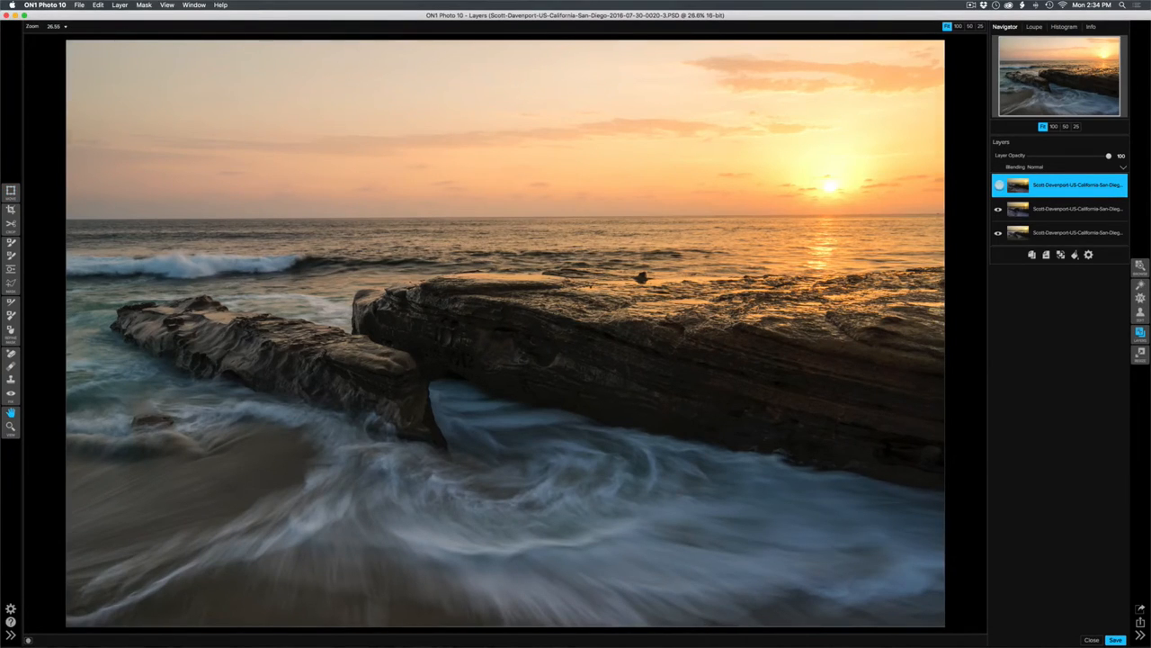
pyautogui.click(998, 184)
pyautogui.click(1034, 209)
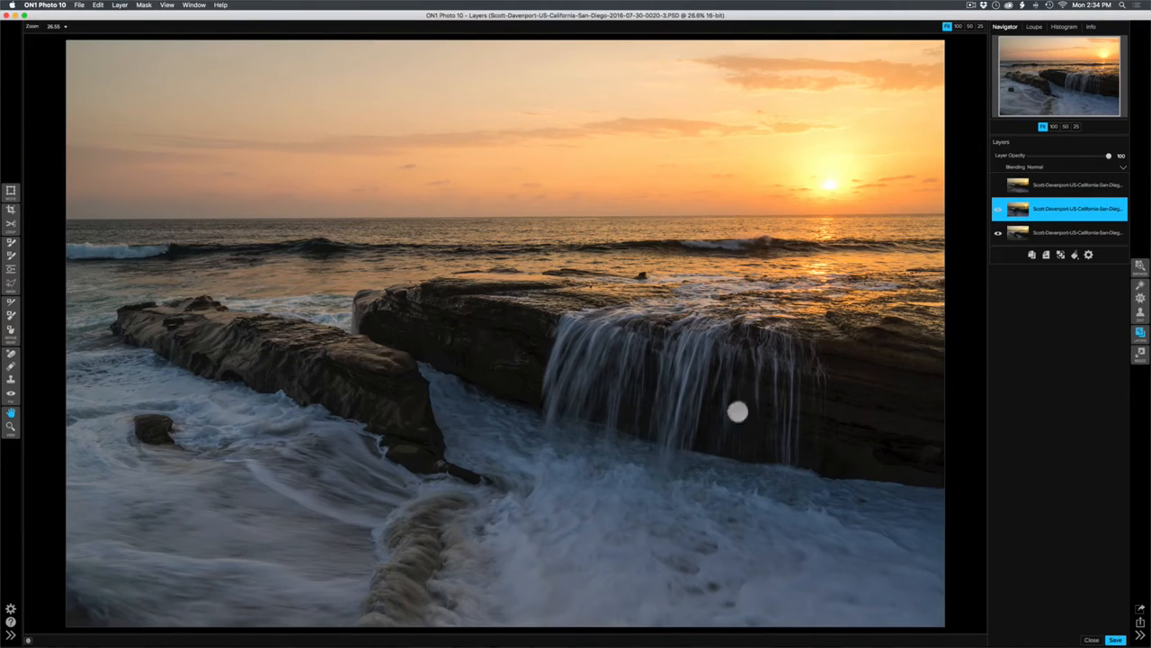
pyautogui.click(998, 209)
pyautogui.click(1043, 232)
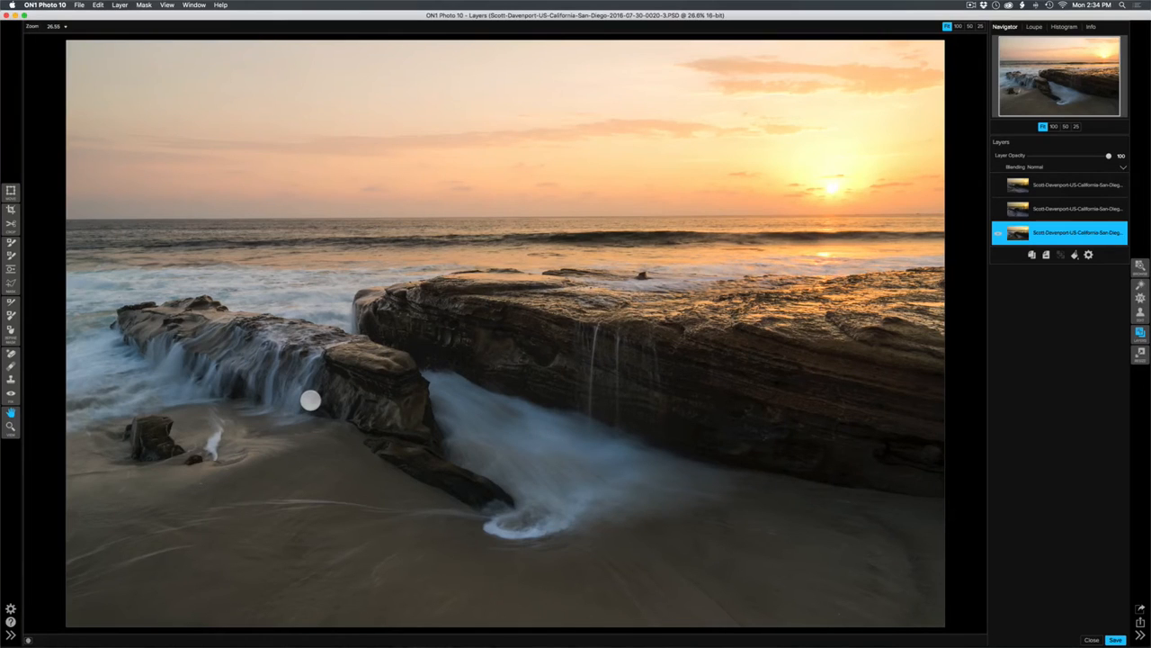
pyautogui.click(999, 209)
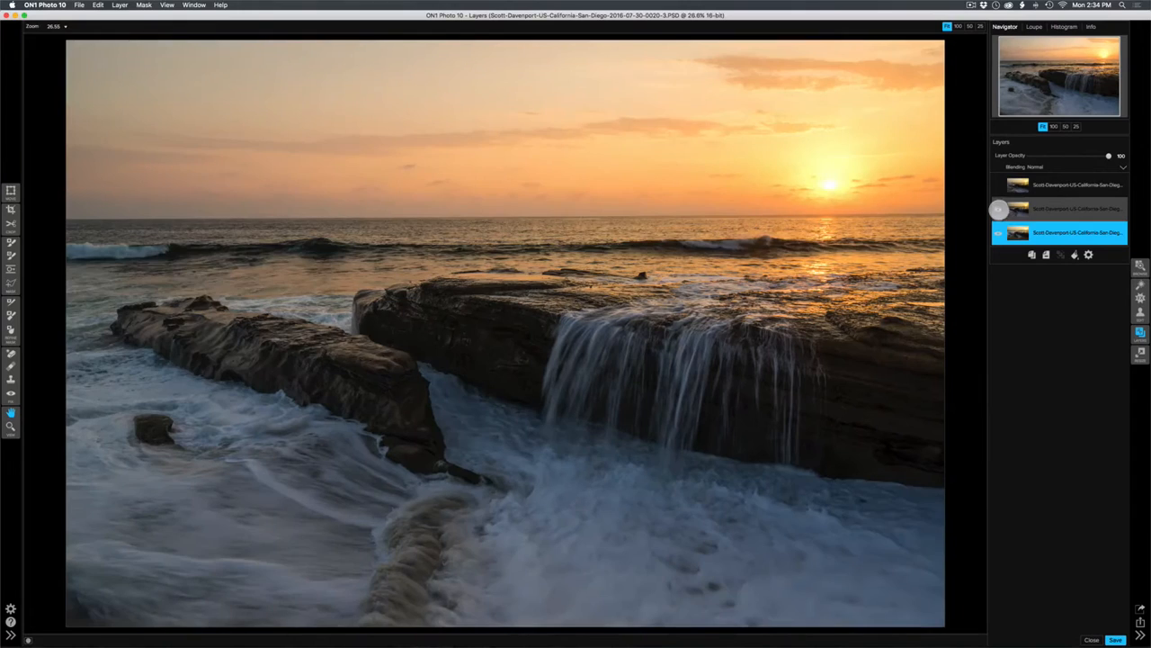
pyautogui.click(998, 185)
pyautogui.click(1058, 185)
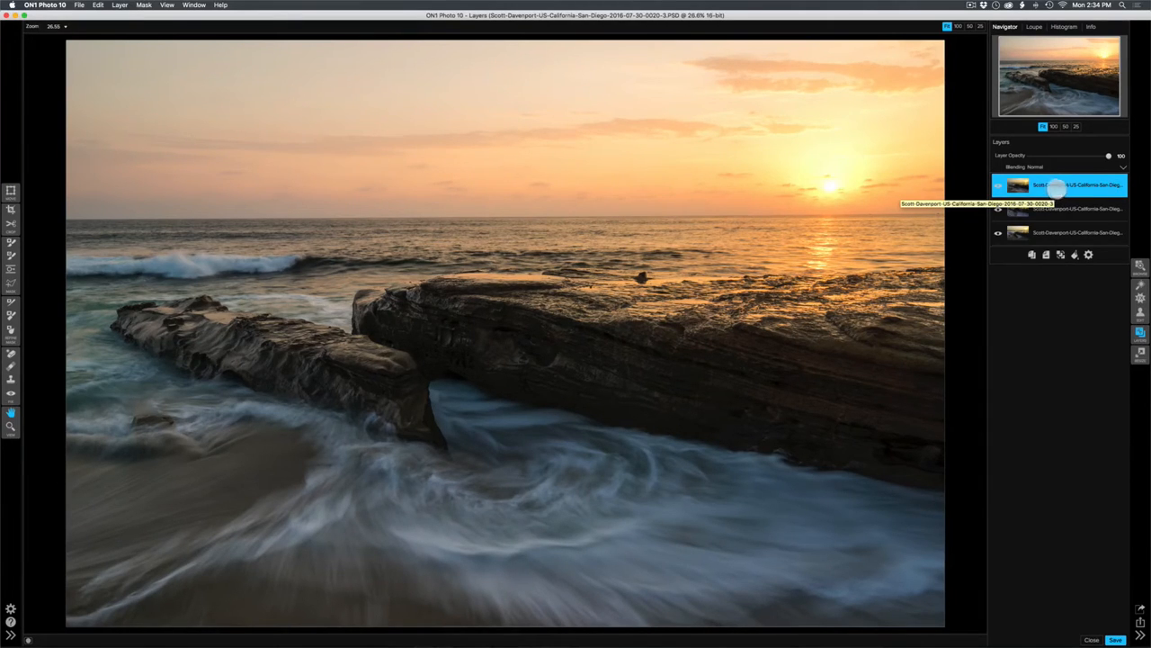
# - Lower the top layer's opacity to 66 and prepare a Paint Out masking brush with size 400 and feather 37
pyautogui.moveTo(1107, 156); pyautogui.dragTo(1081, 154)
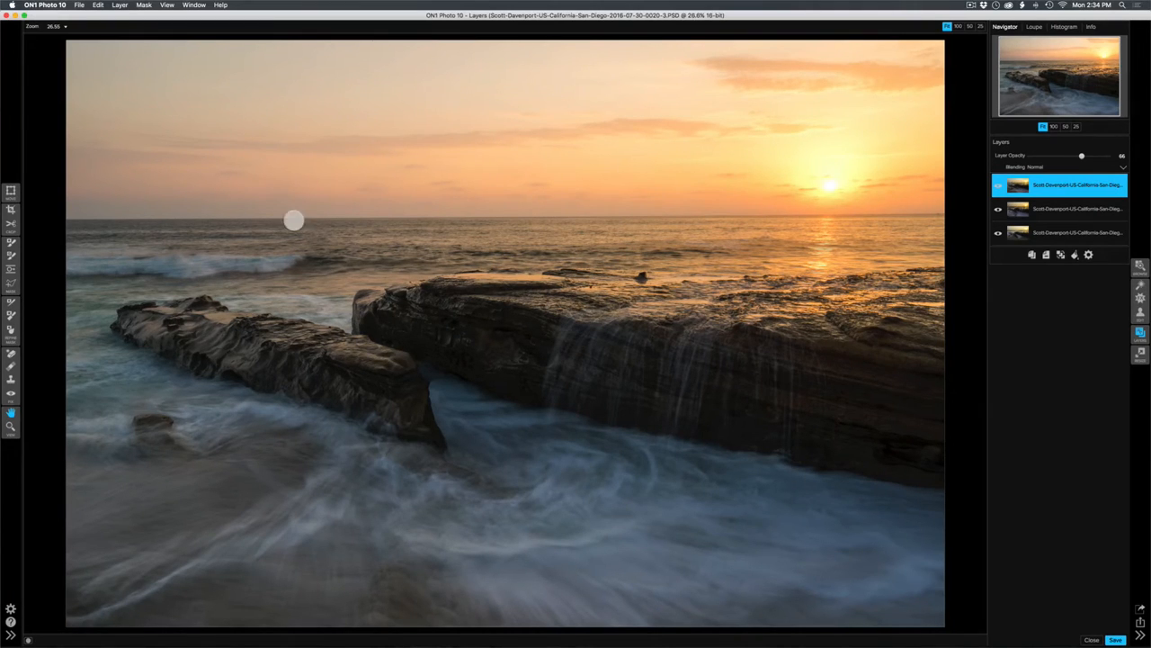
pyautogui.click(10, 244)
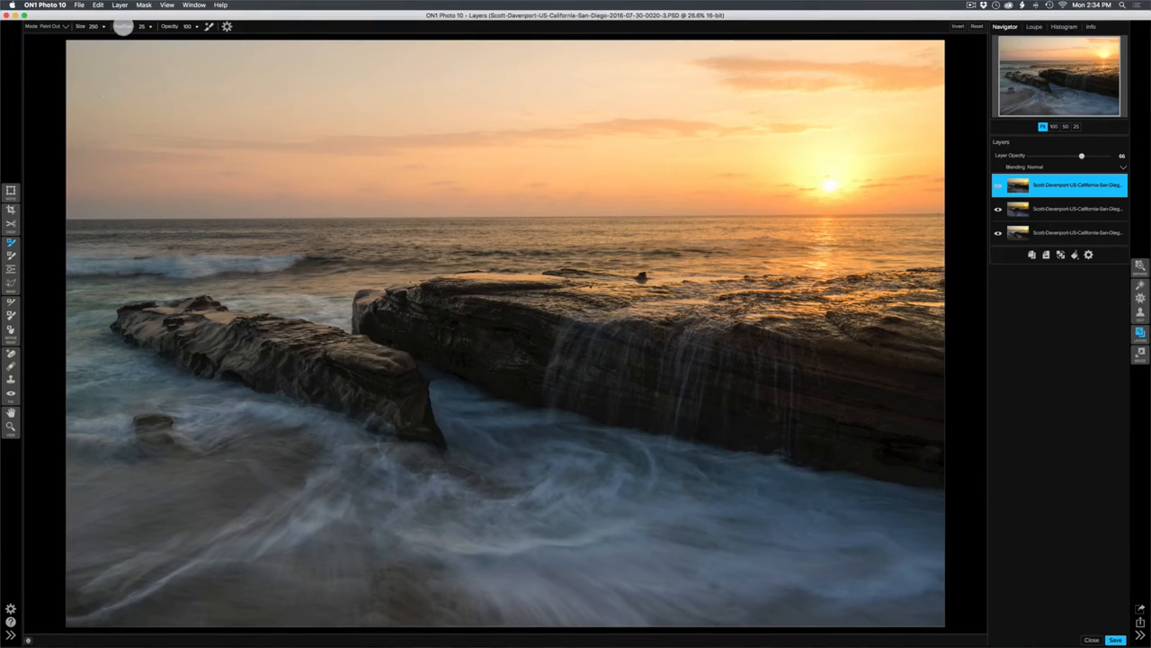
pyautogui.click(130, 26)
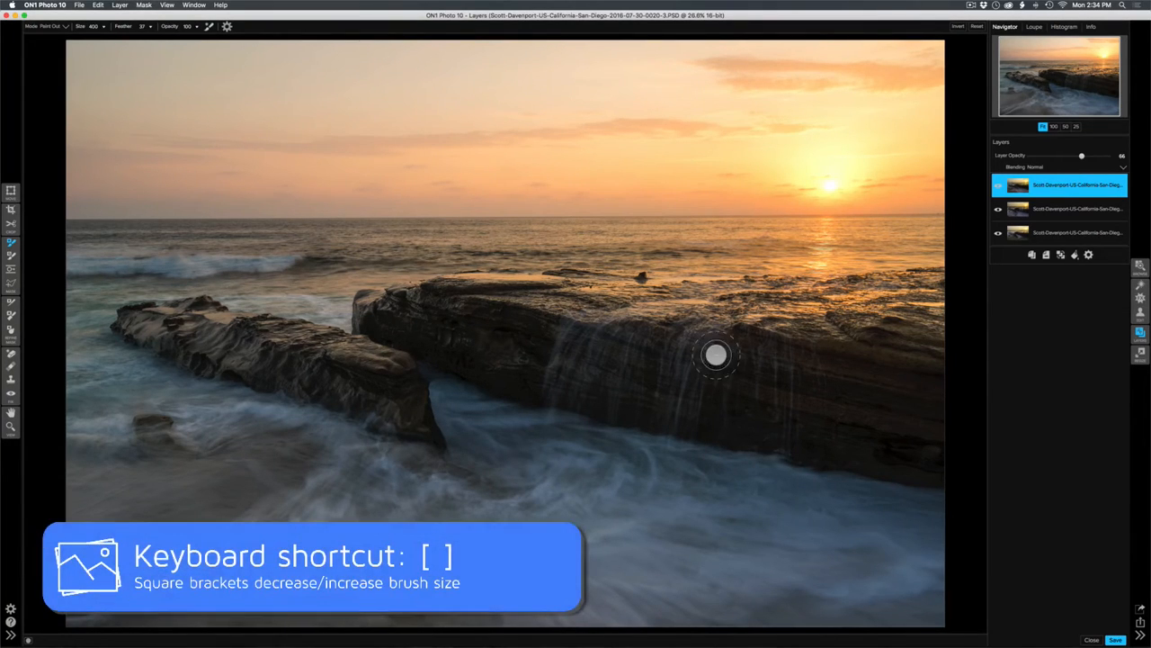
pyautogui.press(']')
pyautogui.press(']')
pyautogui.press(']')
# - Paint out the top layer over the large rock to reveal the waterfall, and return the layer opacity to 100
pyautogui.moveTo(767, 353)
pyautogui.mouseDown()
pyautogui.moveTo(802, 363)
pyautogui.moveTo(750, 367)
pyautogui.moveTo(655, 335)
pyautogui.moveTo(545, 330)
pyautogui.moveTo(598, 369)
pyautogui.mouseUp()
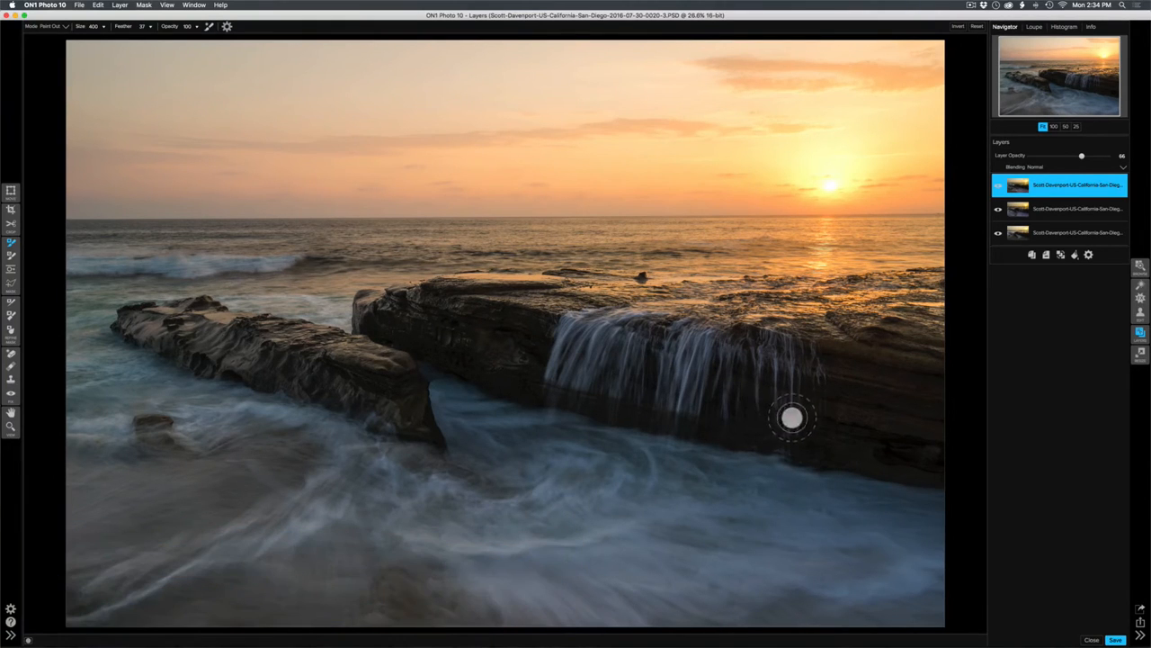
pyautogui.moveTo(545, 378)
pyautogui.mouseDown()
pyautogui.moveTo(610, 324)
pyautogui.moveTo(829, 328)
pyautogui.moveTo(819, 328)
pyautogui.moveTo(883, 304)
pyautogui.moveTo(818, 298)
pyautogui.mouseUp()
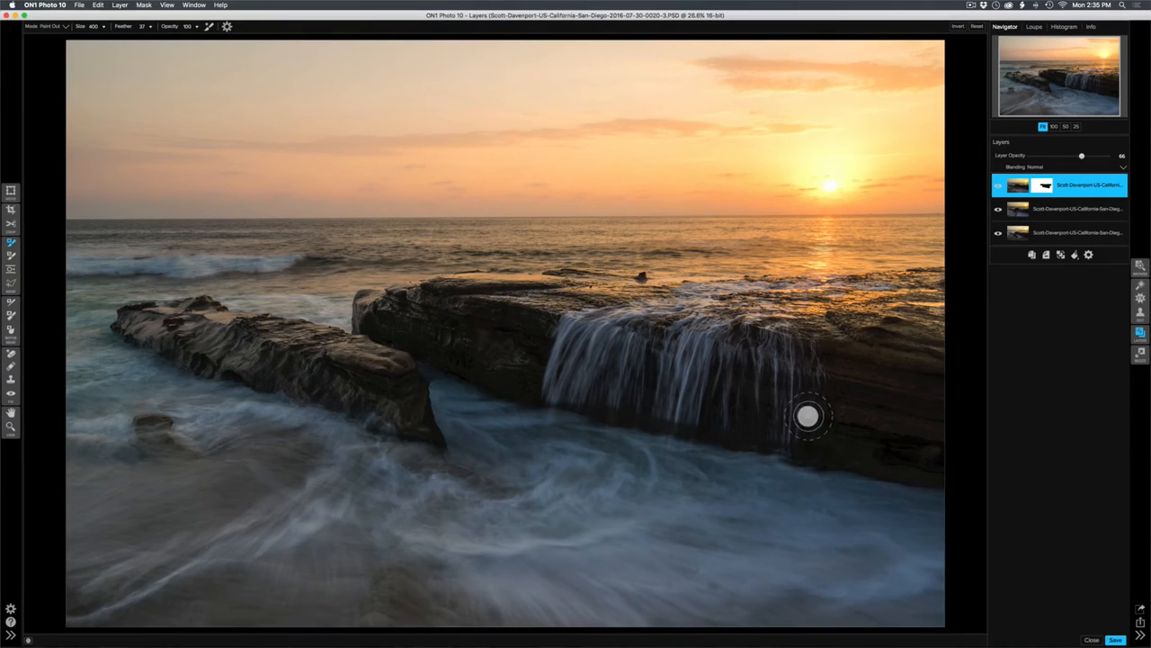
pyautogui.click(691, 410)
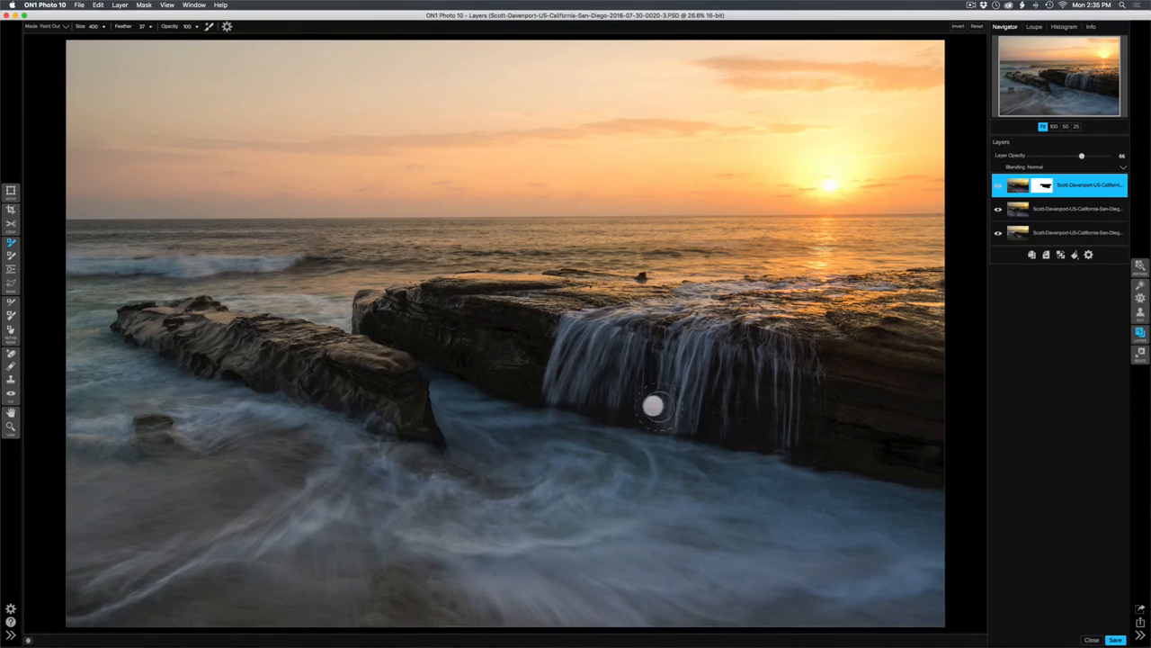
pyautogui.click(558, 384)
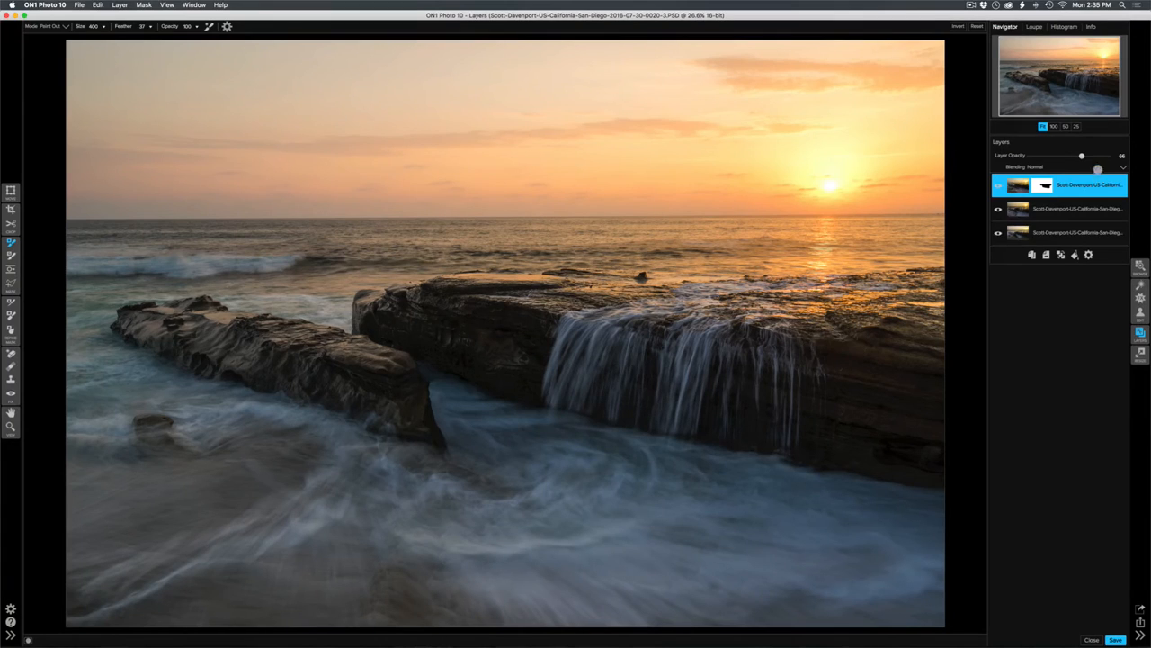
pyautogui.moveTo(1083, 156); pyautogui.dragTo(1122, 157)
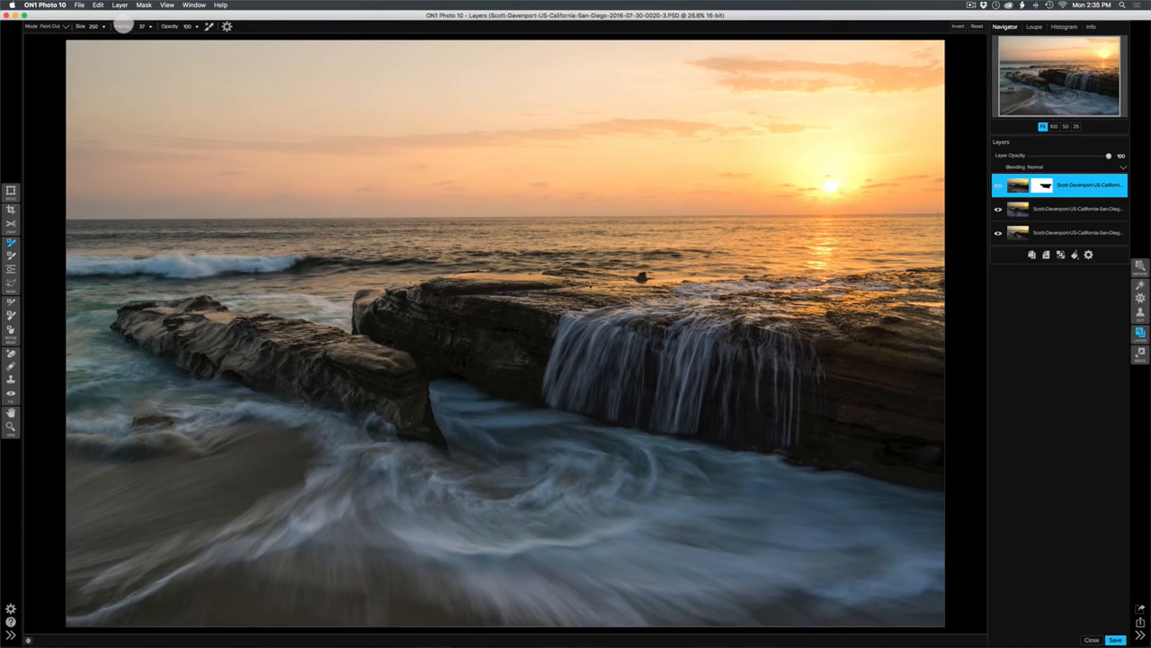
# - Blend the base of the waterfall into the water by painting out with a size 250 brush, feather 63 and opacity 71
pyautogui.moveTo(142, 23); pyautogui.dragTo(149, 27)
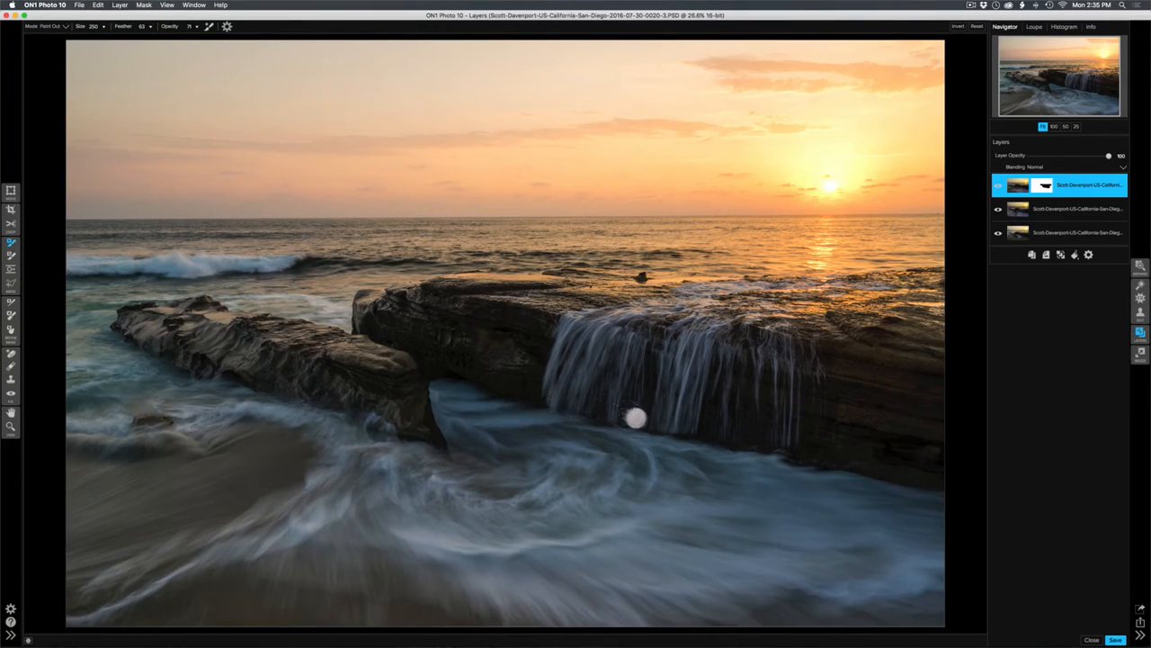
pyautogui.click(560, 396)
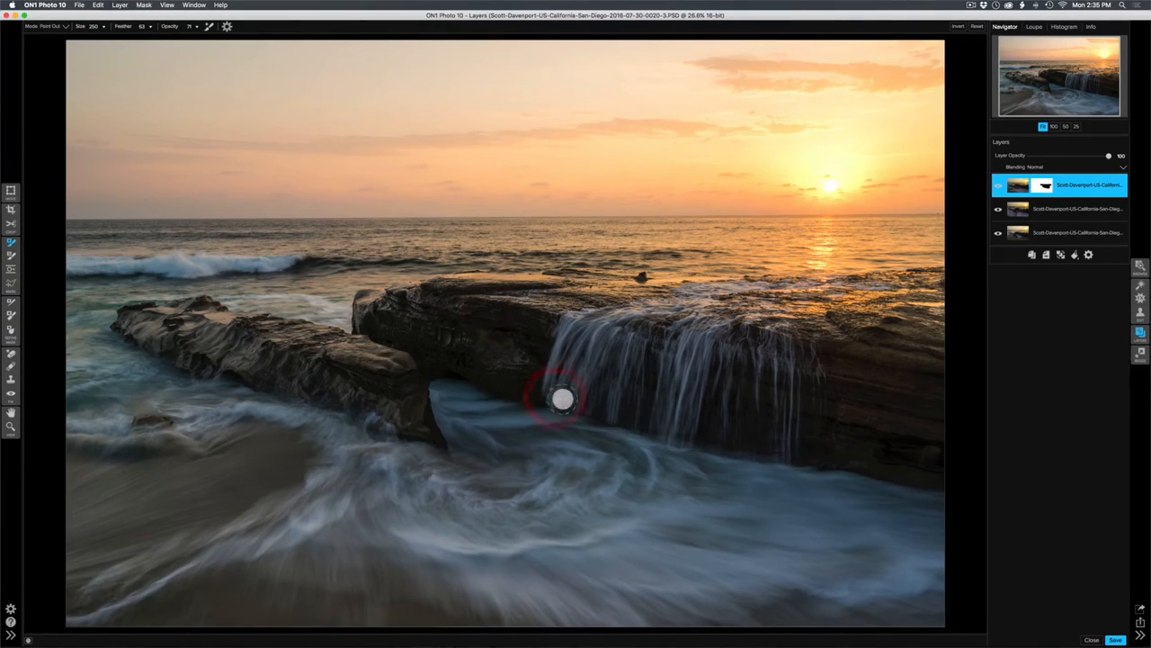
pyautogui.click(793, 441)
pyautogui.click(659, 423)
pyautogui.click(672, 429)
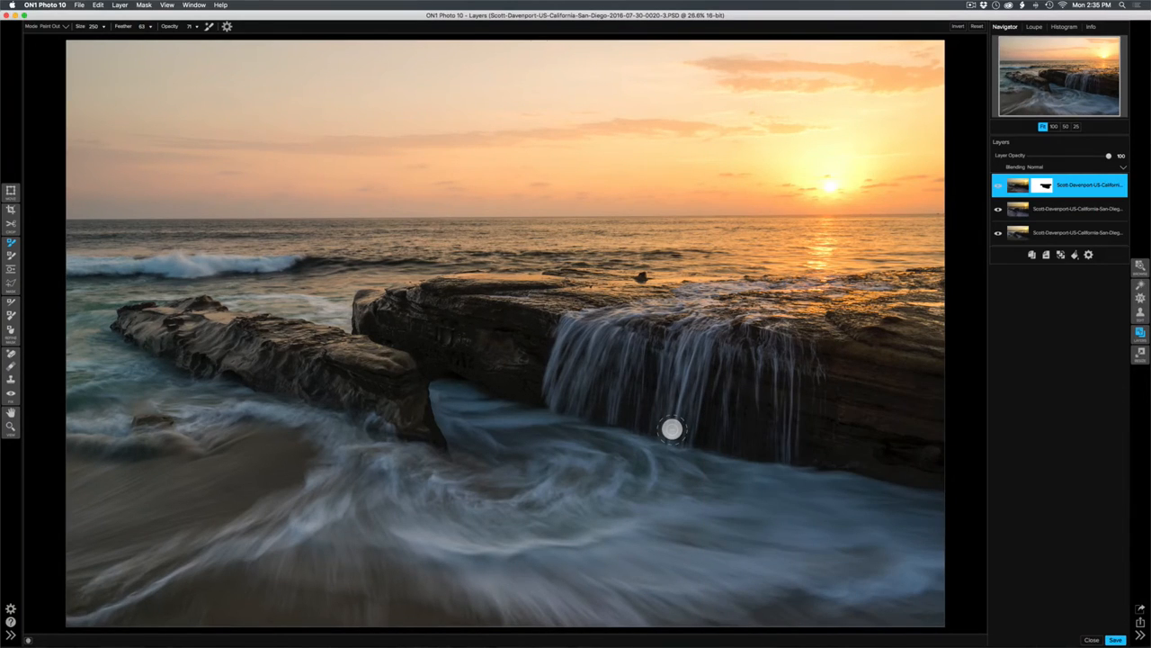
pyautogui.click(536, 388)
# - Merge the masked top layer with the layer below it, and toggle the merged layer to compare it with the bottom exposure
pyautogui.click(1059, 251)
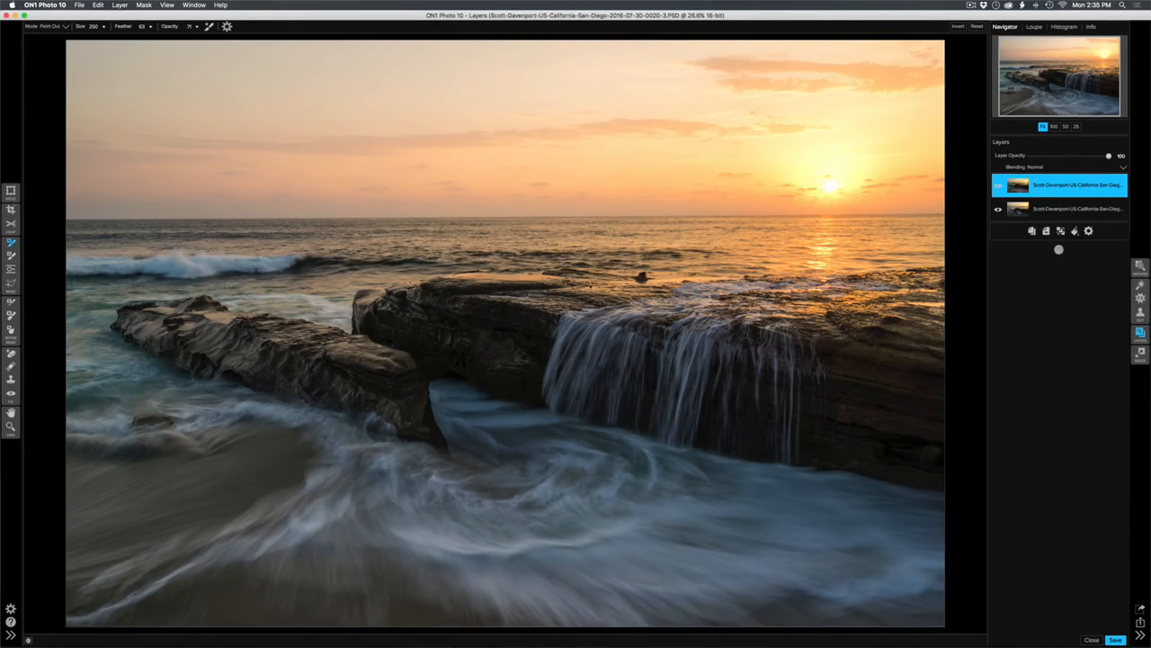
pyautogui.click(1000, 185)
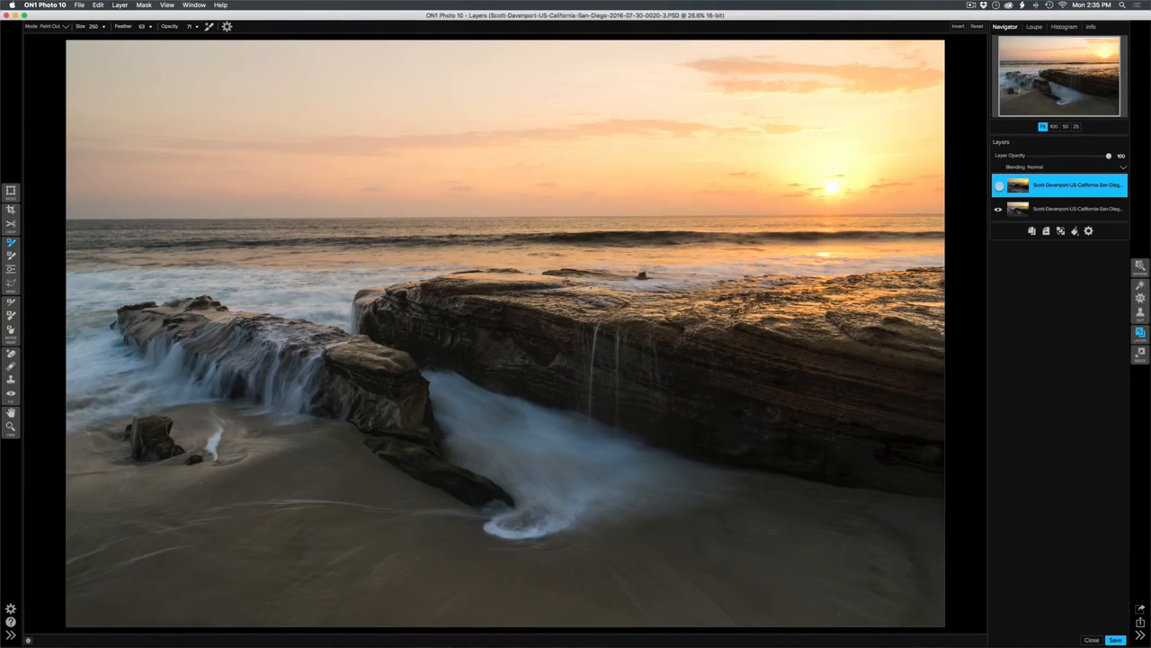
pyautogui.click(999, 185)
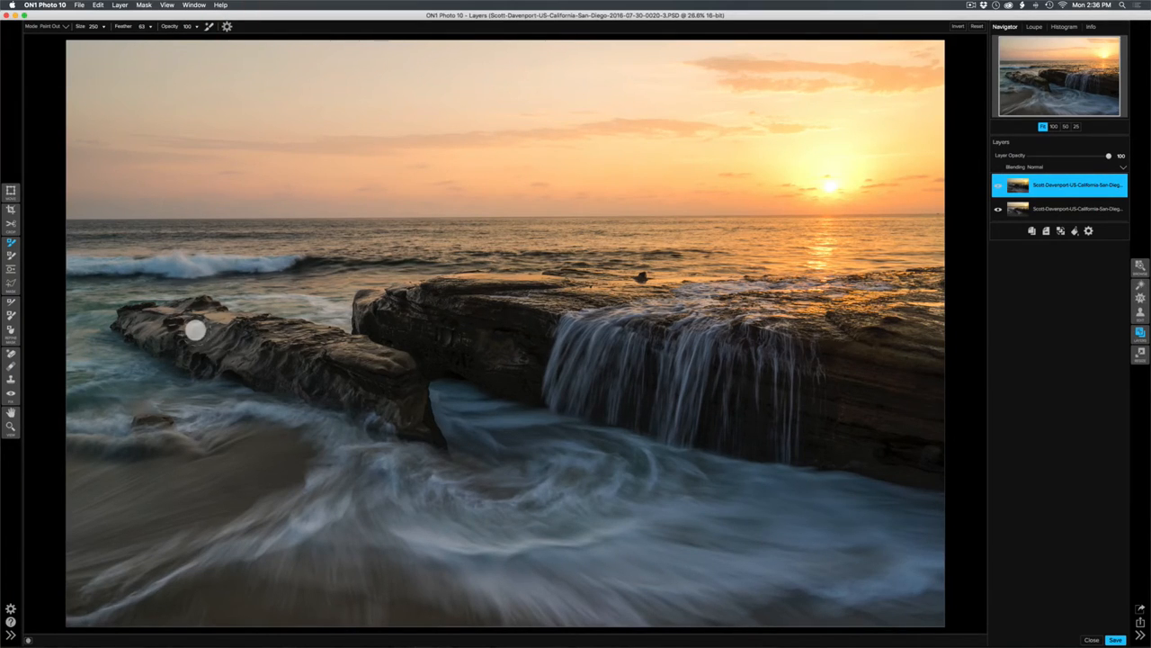
# - Paint out the left rock's face at 100 opacity to reveal its cascading water, and refine the mask edges around it
pyautogui.moveTo(219, 334)
pyautogui.mouseDown()
pyautogui.moveTo(309, 390)
pyautogui.moveTo(356, 393)
pyautogui.moveTo(284, 348)
pyautogui.moveTo(334, 350)
pyautogui.moveTo(314, 333)
pyautogui.moveTo(184, 314)
pyautogui.moveTo(205, 314)
pyautogui.moveTo(137, 326)
pyautogui.moveTo(287, 384)
pyautogui.moveTo(187, 366)
pyautogui.moveTo(156, 346)
pyautogui.moveTo(190, 367)
pyautogui.moveTo(261, 379)
pyautogui.moveTo(154, 347)
pyautogui.moveTo(213, 387)
pyautogui.moveTo(287, 390)
pyautogui.moveTo(165, 375)
pyautogui.moveTo(227, 384)
pyautogui.moveTo(195, 367)
pyautogui.mouseUp()
pyautogui.click(10, 328)
pyautogui.moveTo(154, 360)
pyautogui.mouseDown()
pyautogui.moveTo(231, 390)
pyautogui.moveTo(136, 362)
pyautogui.moveTo(216, 393)
pyautogui.mouseUp()
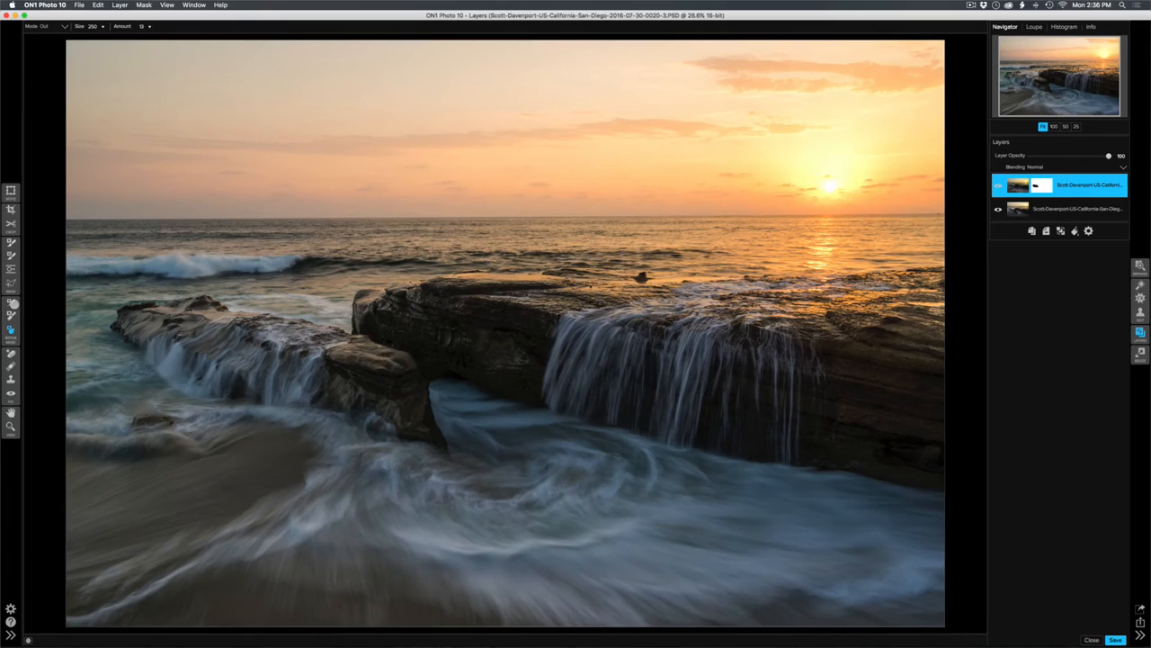
# - Soften the left rock's cascade by painting out with feather 63 and opacity 40, and merge the two remaining layers
pyautogui.click(10, 242)
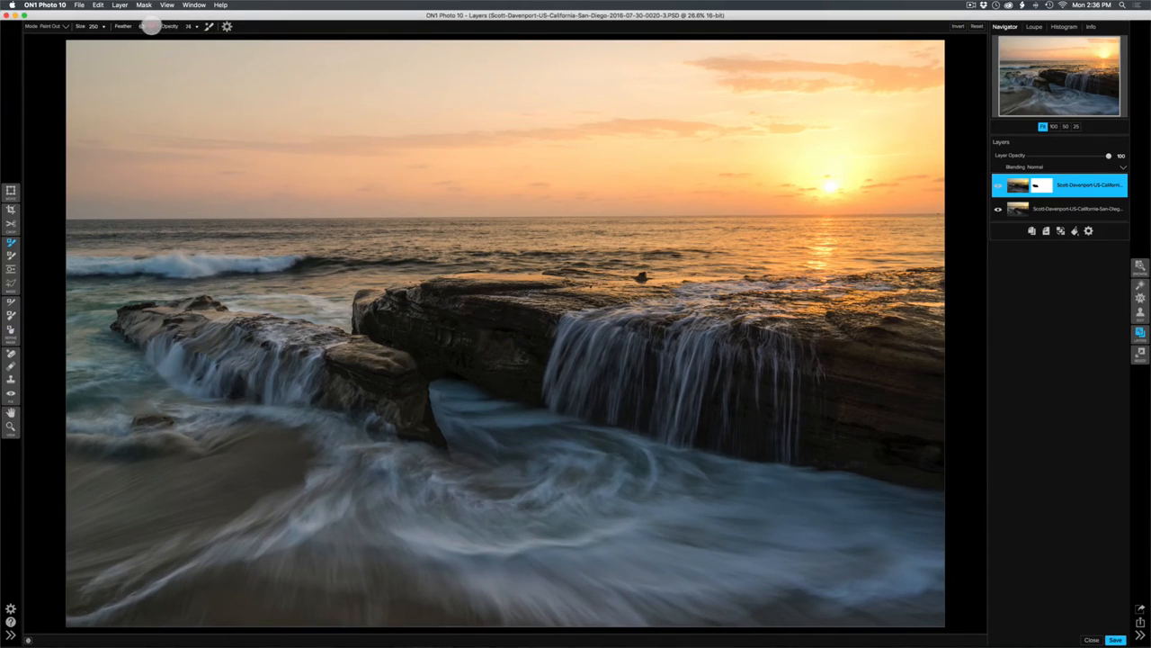
pyautogui.moveTo(131, 22); pyautogui.dragTo(132, 26)
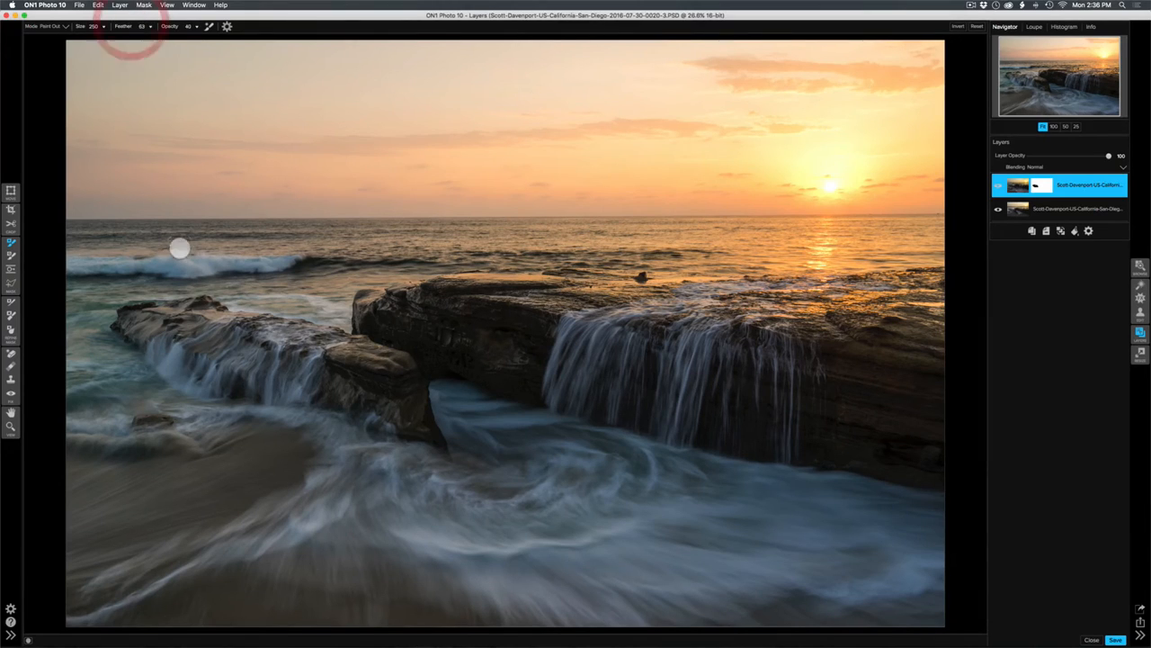
pyautogui.moveTo(149, 348)
pyautogui.mouseDown()
pyautogui.moveTo(185, 381)
pyautogui.moveTo(246, 390)
pyautogui.moveTo(150, 366)
pyautogui.moveTo(224, 380)
pyautogui.mouseUp()
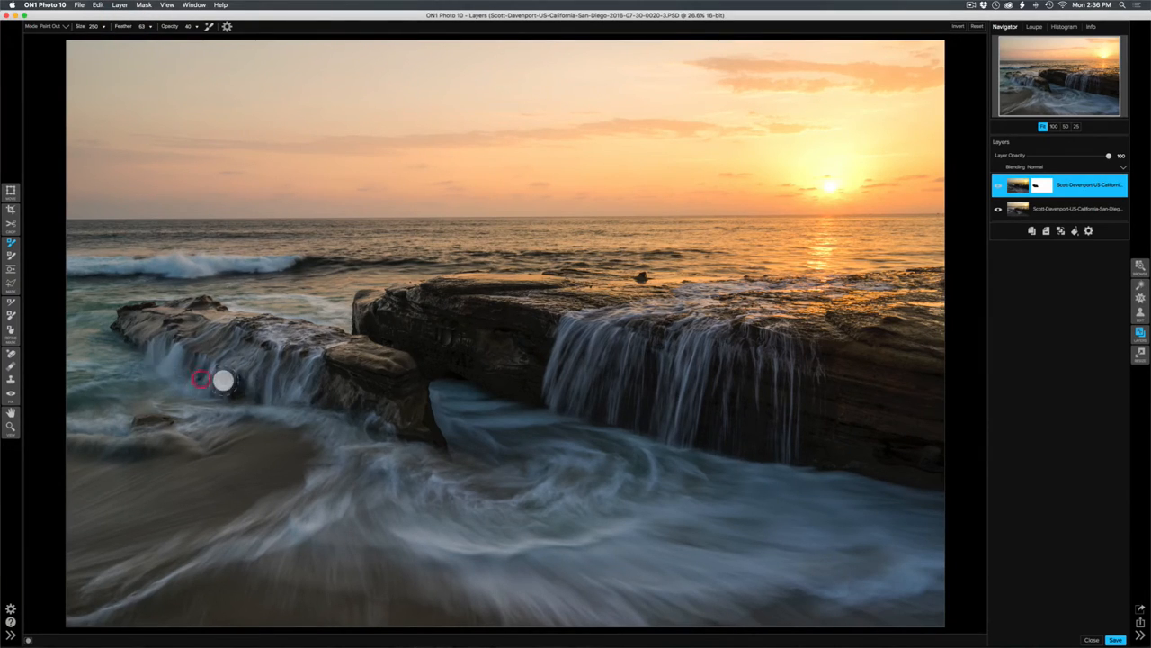
pyautogui.click(11, 329)
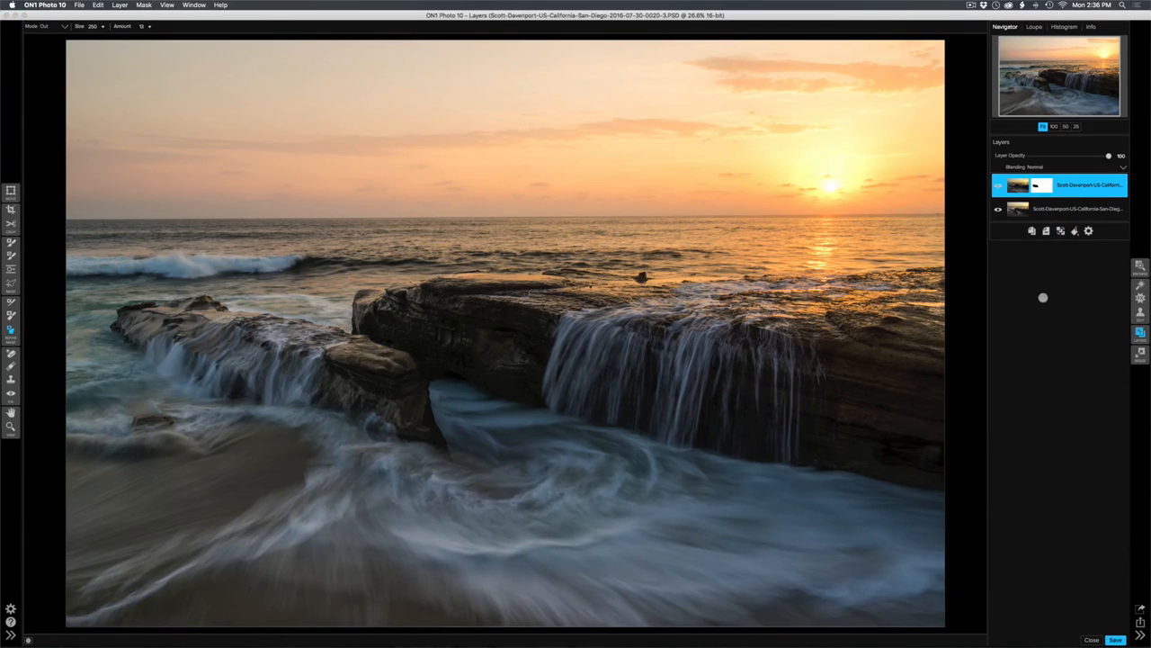
pyautogui.press('super+e')
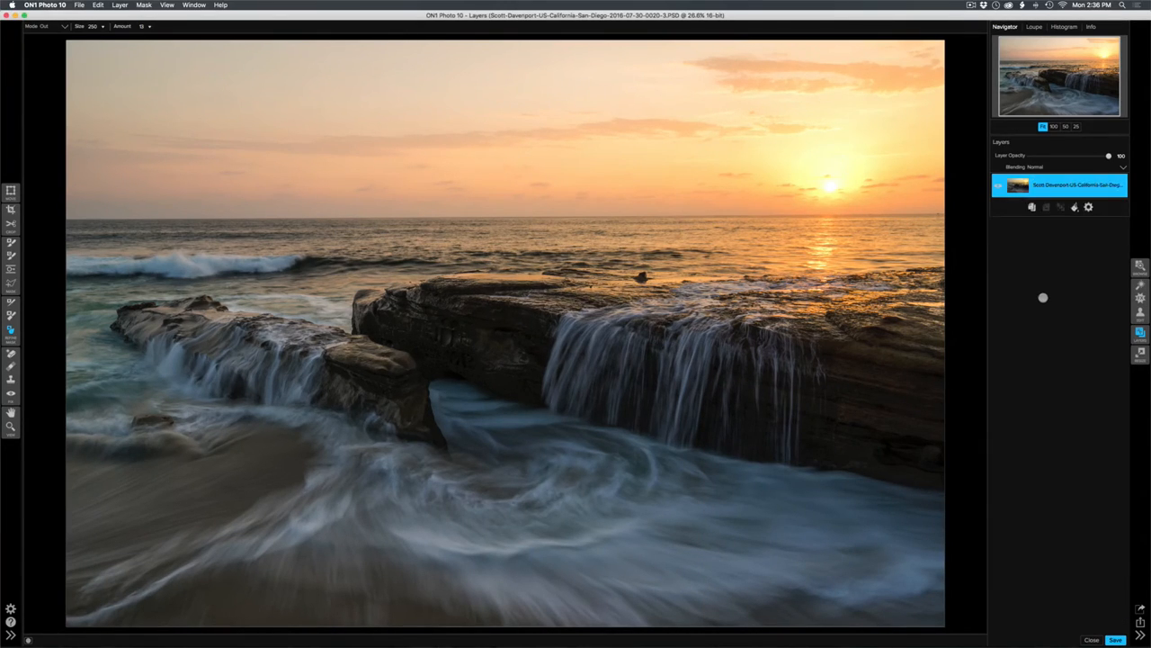